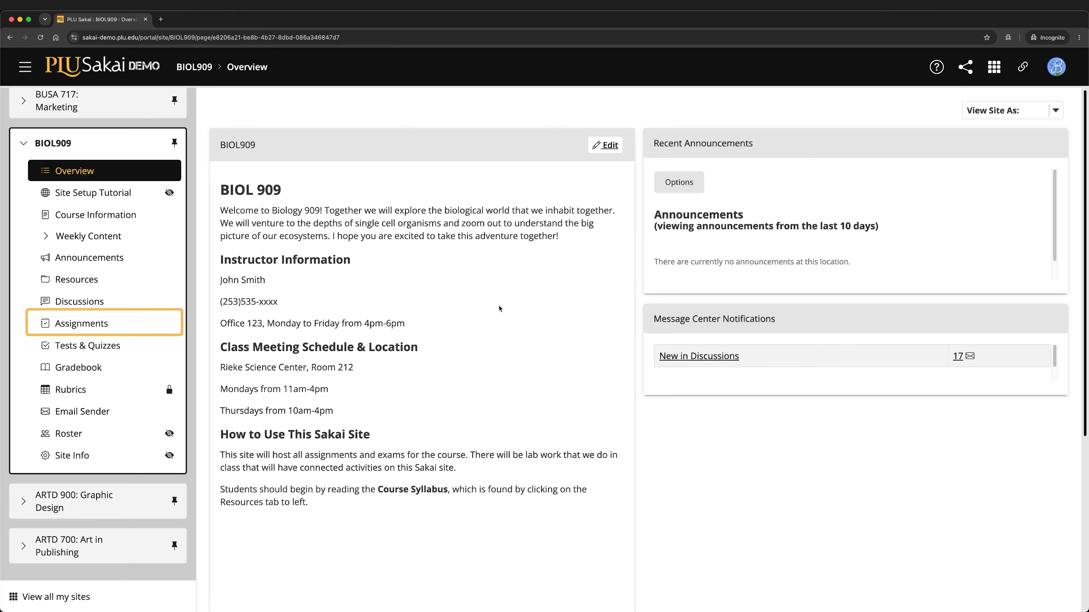
Step: Add a new assignment to the BIOL909 site and title it "Assignment 1: Lab Report"
{"action": "left_click", "coordinate": [133, 325]}
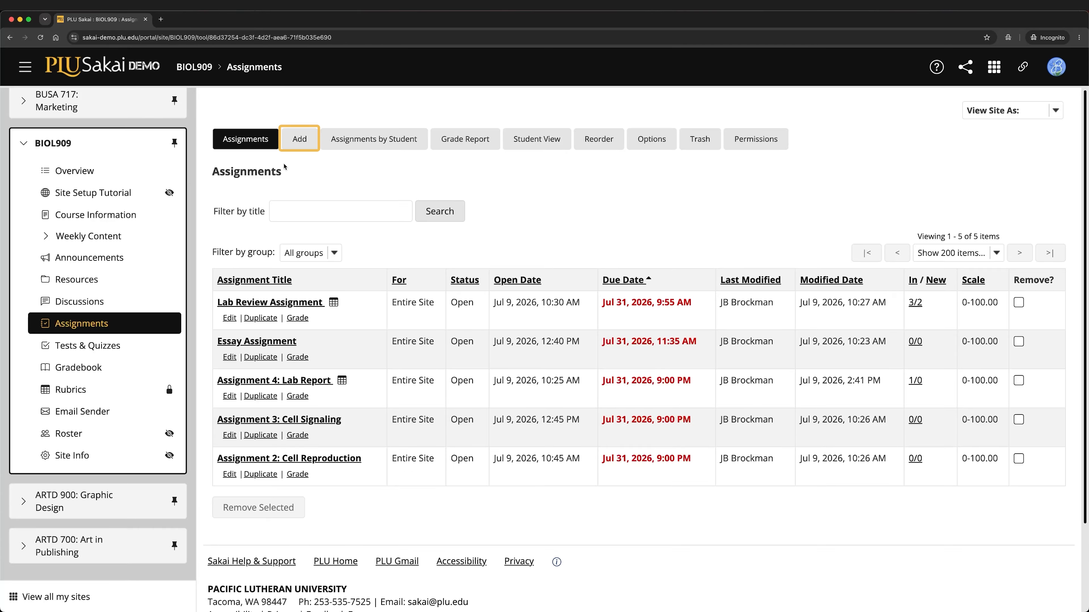
{"action": "left_click", "coordinate": [301, 141]}
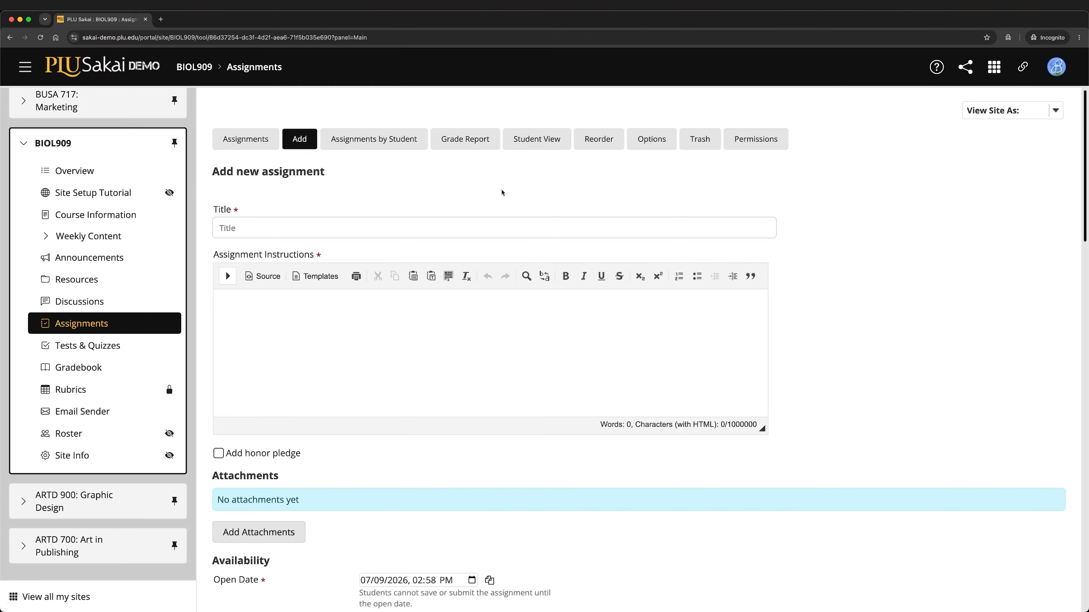
{"action": "left_click", "coordinate": [496, 221]}
{"action": "type", "text": "Assignment 1: Lab Report"}
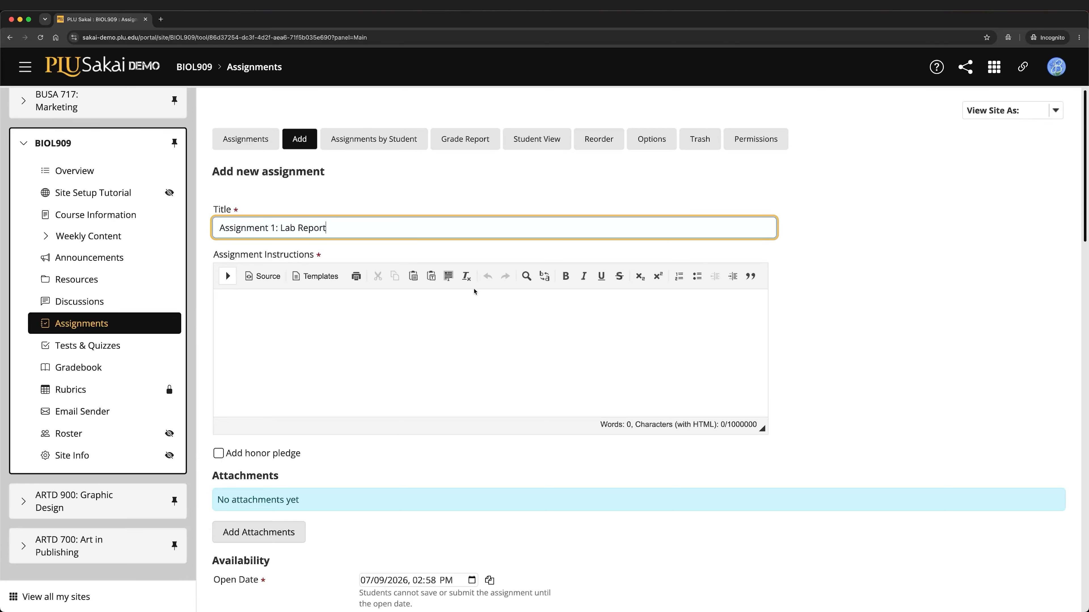
Step: Enter instructions asking first-time Assignments tool users to review the linked help document "How do I submit an assignment?", removing the blank line above the text
{"action": "left_click", "coordinate": [473, 308]}
{"action": "type", "text": "If you have not used the Assignments tool in Sakai before, please review the Sakai help document, How do I submit an assignment?"}
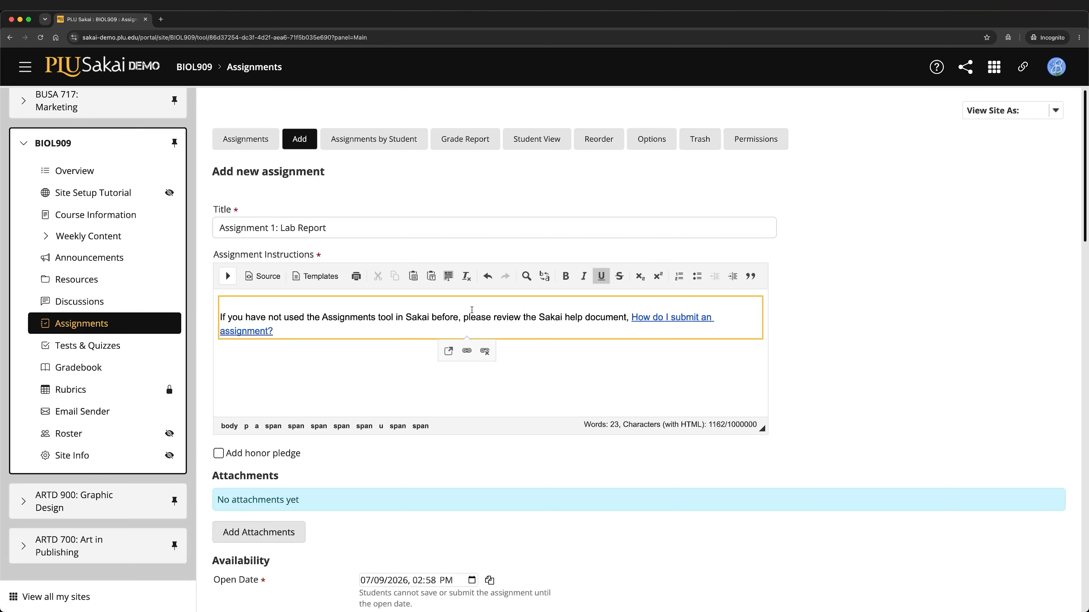
{"action": "left_click", "coordinate": [221, 319]}
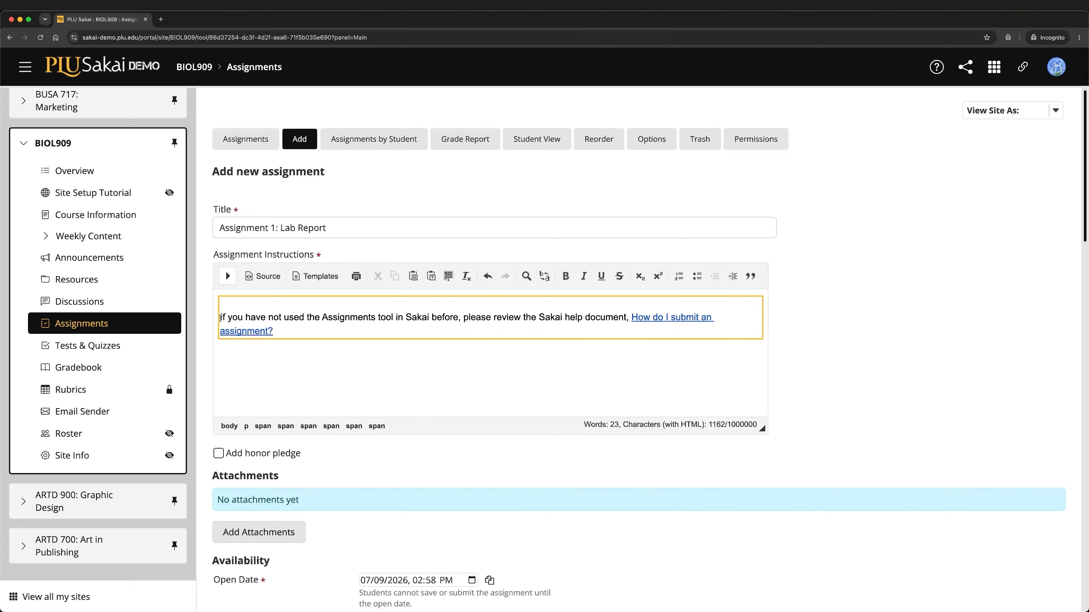
{"action": "key", "text": "BackSpace"}
{"action": "left_click", "coordinate": [886, 277]}
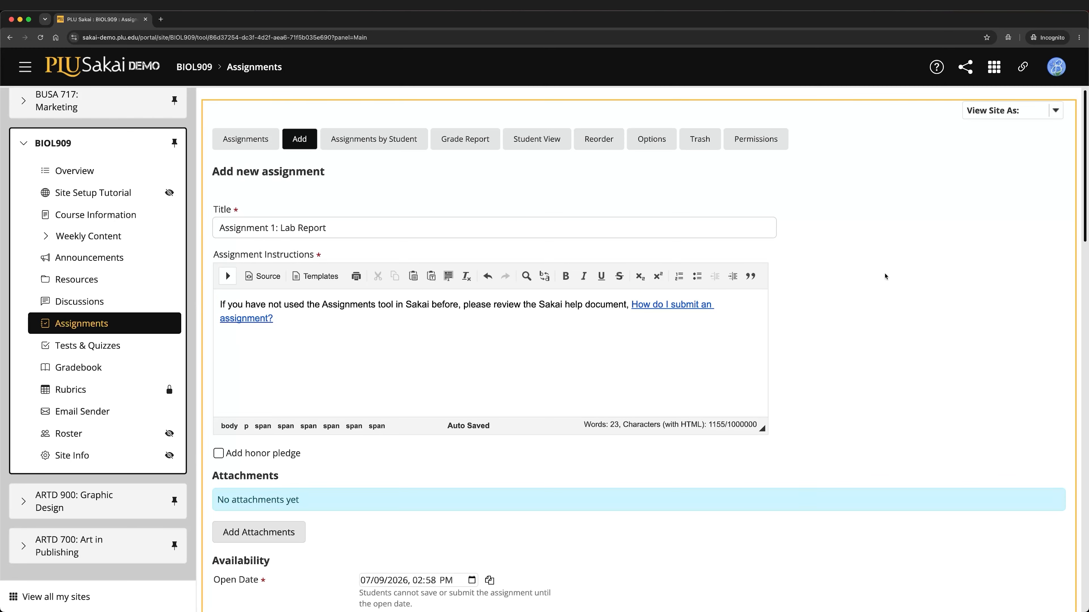
Step: Set the assignment's open time to 02:00 PM on 07/09/2026
{"action": "scroll", "coordinate": [886, 277], "scroll_direction": "down", "scroll_amount": 7}
{"action": "scroll", "coordinate": [887, 278], "scroll_direction": "down", "scroll_amount": 2}
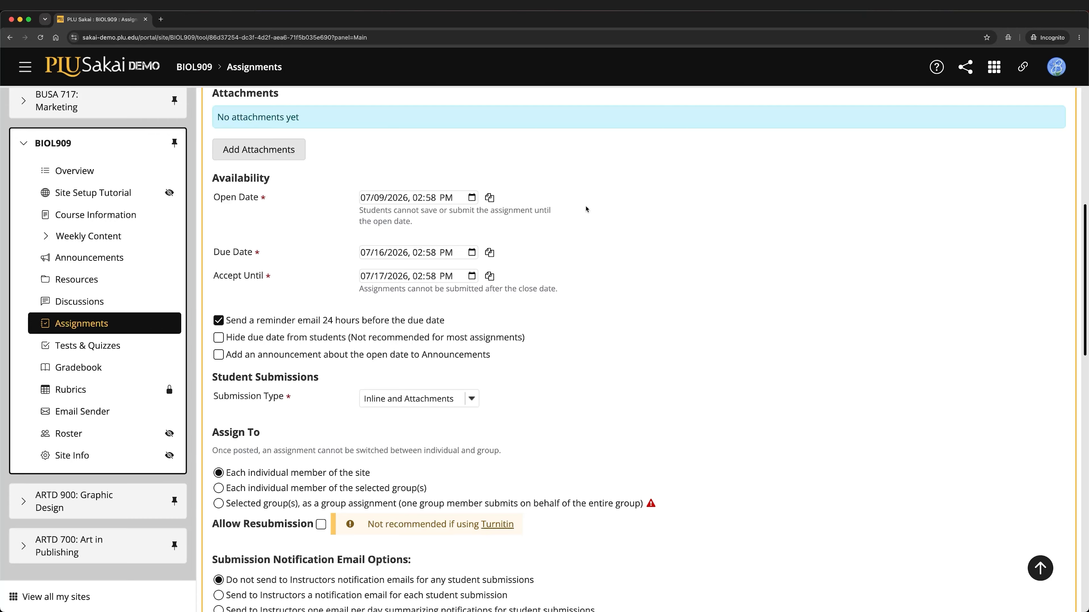
{"action": "left_click", "coordinate": [471, 197]}
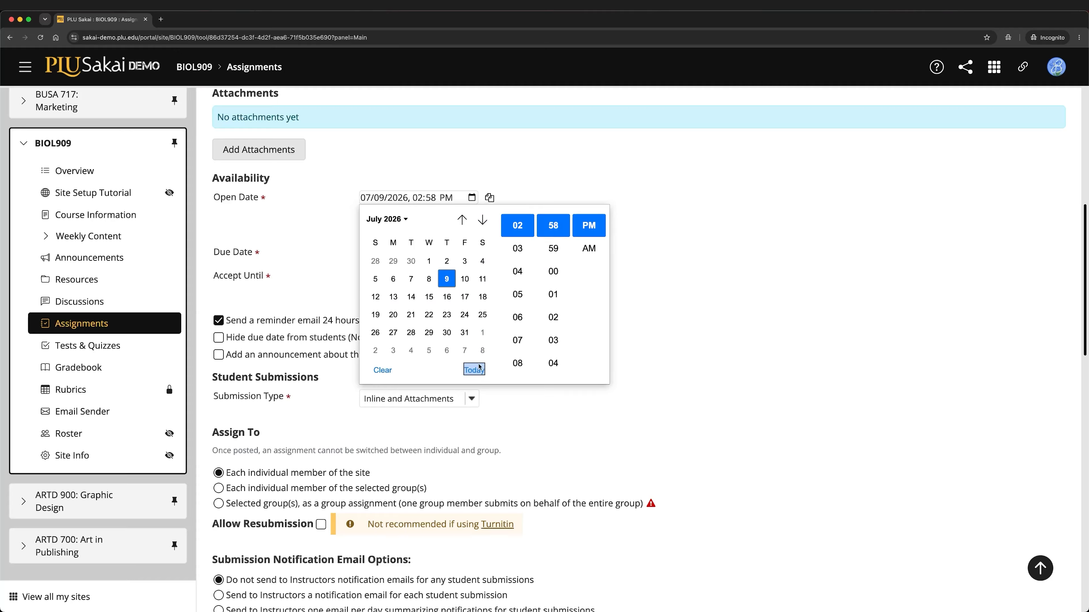
{"action": "left_click", "coordinate": [554, 271]}
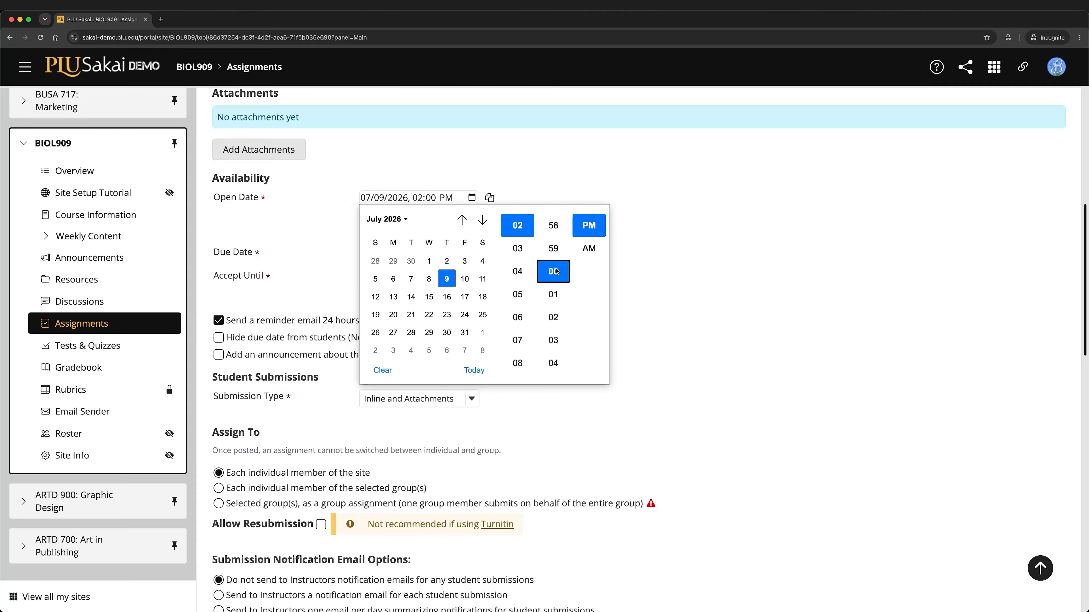
{"action": "left_click", "coordinate": [539, 192]}
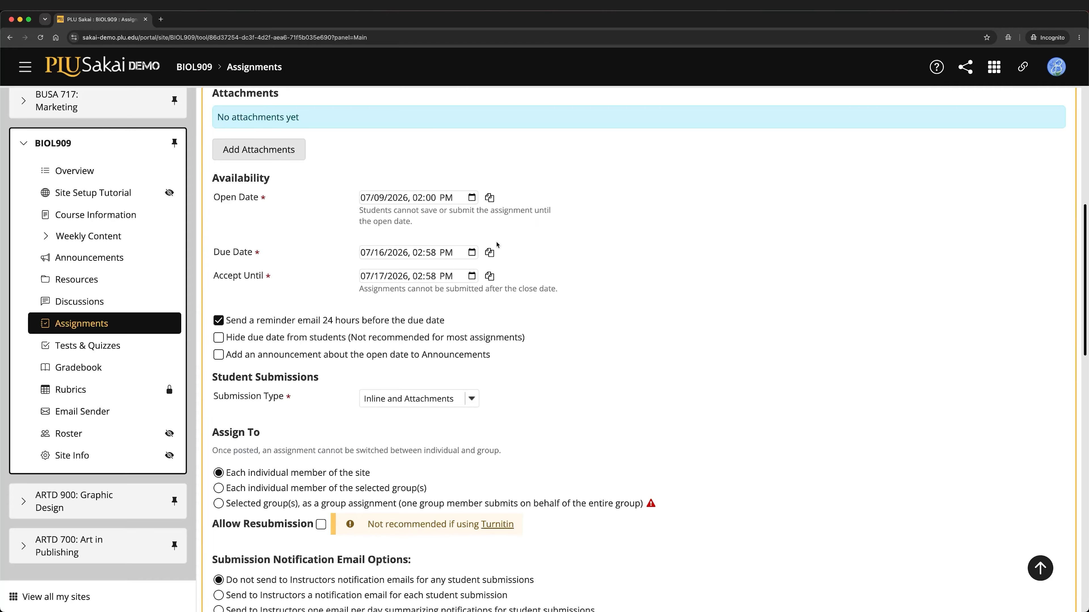
Step: Set the assignment's due date to 07/31/2026
{"action": "left_click", "coordinate": [471, 252]}
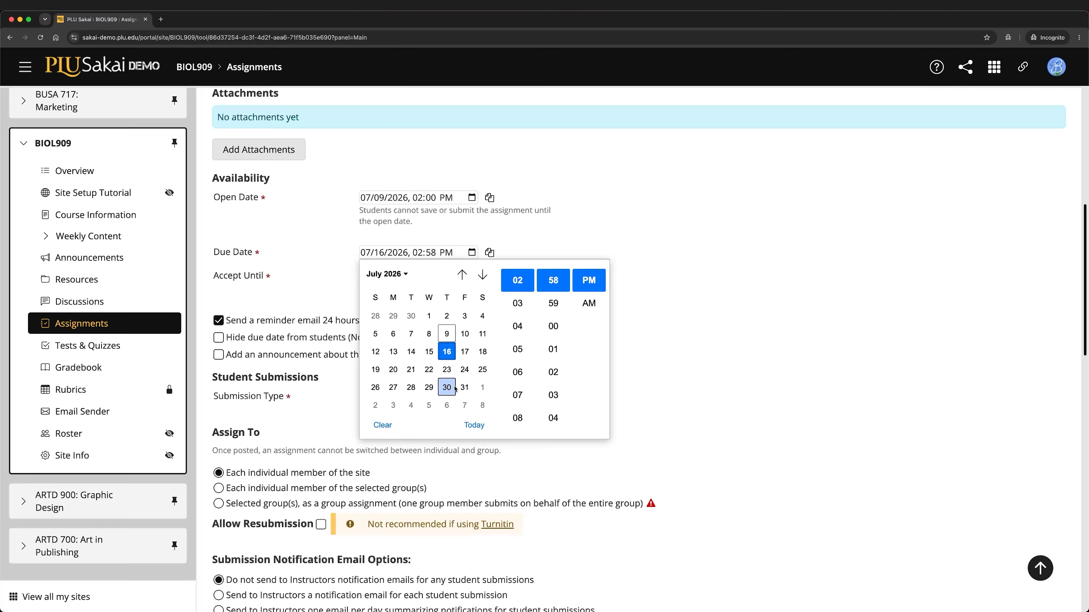
{"action": "left_click", "coordinate": [464, 388]}
{"action": "left_click", "coordinate": [669, 266]}
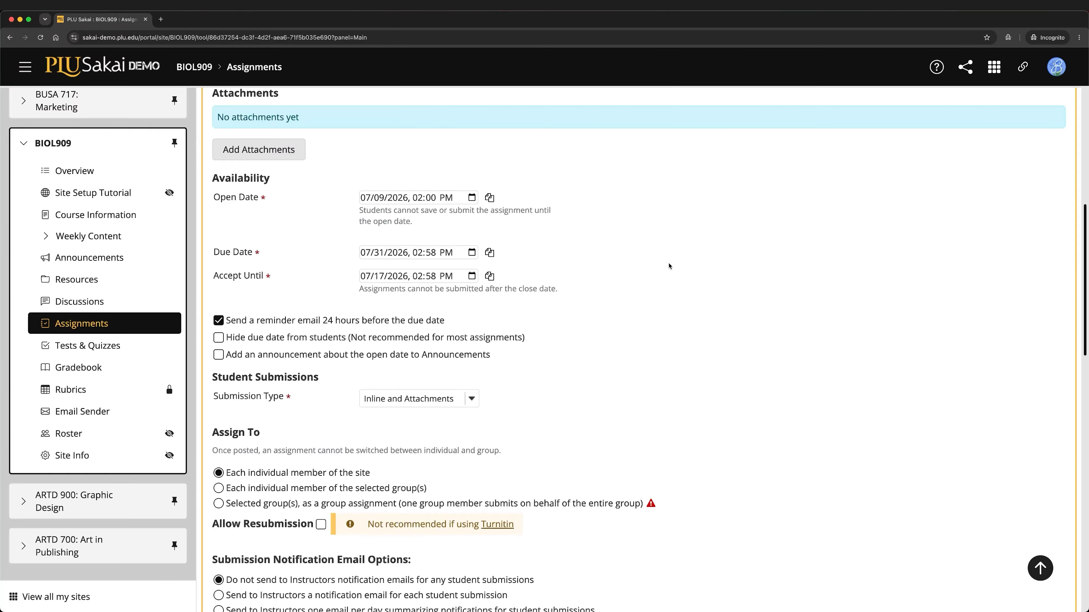
Step: Set the assignment's Accept Until date to 08/31/2026 at 05:00 PM
{"action": "left_click", "coordinate": [472, 276]}
{"action": "left_click", "coordinate": [482, 297]}
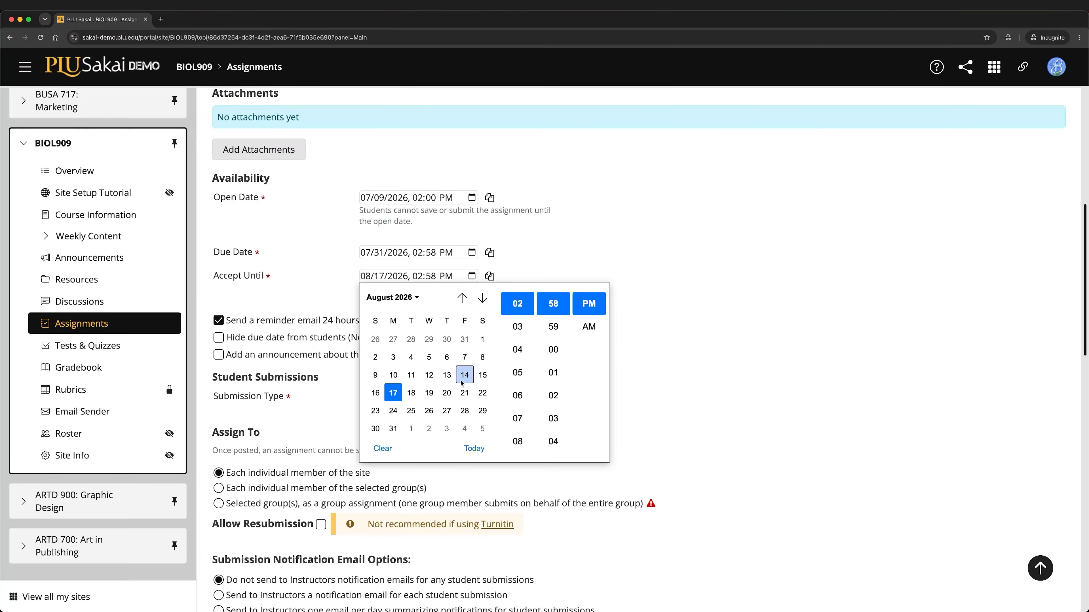
{"action": "left_click", "coordinate": [393, 428]}
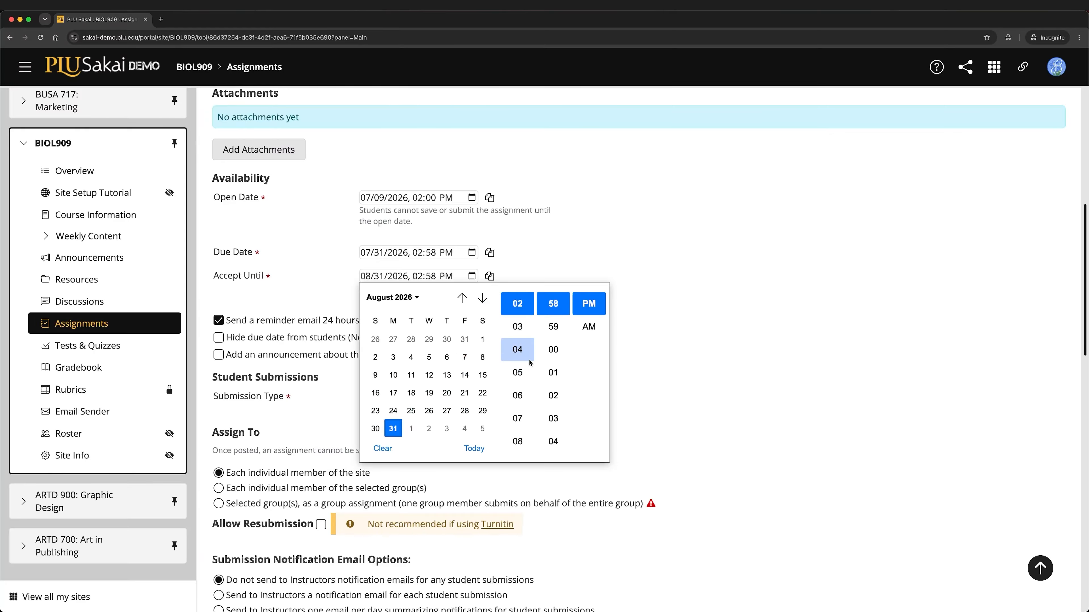
{"action": "left_click", "coordinate": [517, 374]}
{"action": "left_click", "coordinate": [553, 350]}
{"action": "left_click", "coordinate": [621, 249]}
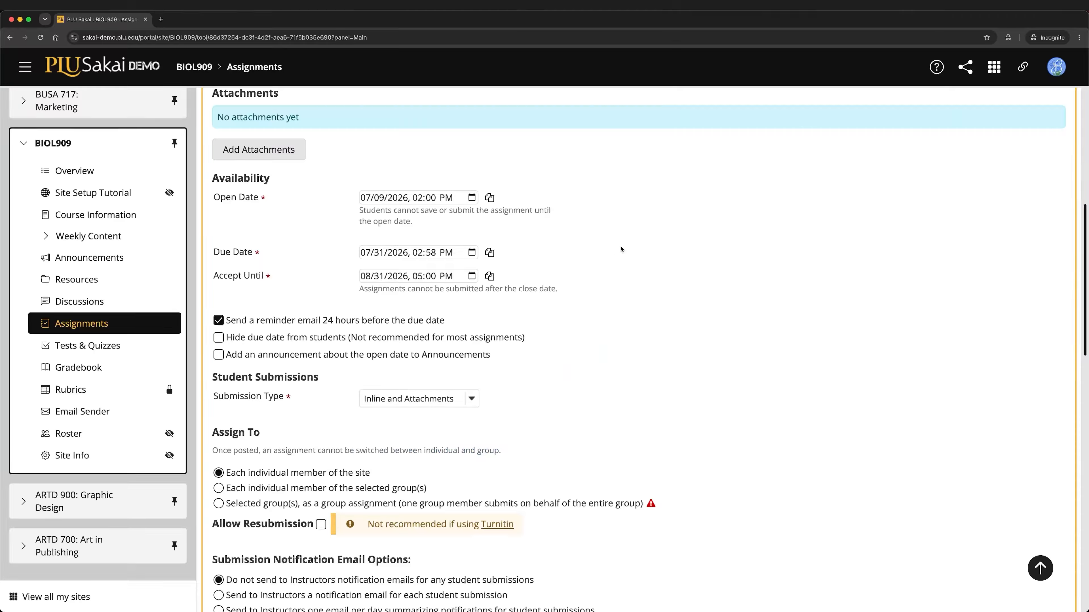
Step: Set the due time on 07/31/2026 to 05:00 PM
{"action": "left_click", "coordinate": [472, 252]}
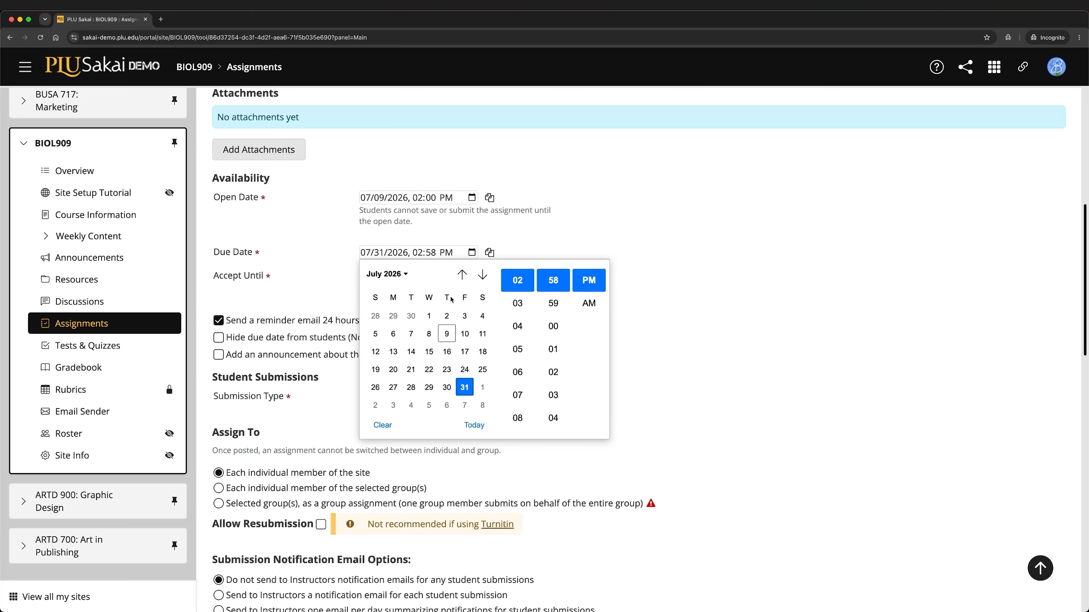
{"action": "left_click", "coordinate": [518, 349]}
{"action": "left_click", "coordinate": [553, 327]}
{"action": "left_click", "coordinate": [638, 239]}
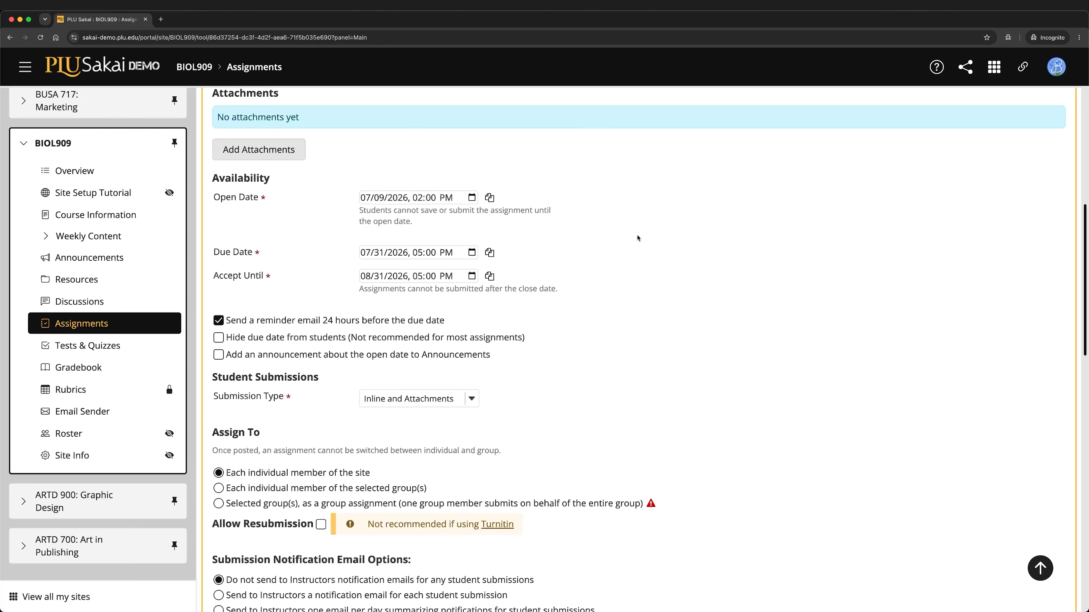
Step: Review the student submission types and choose Inline and Attachments
{"action": "scroll", "coordinate": [605, 326], "scroll_direction": "down", "scroll_amount": 5}
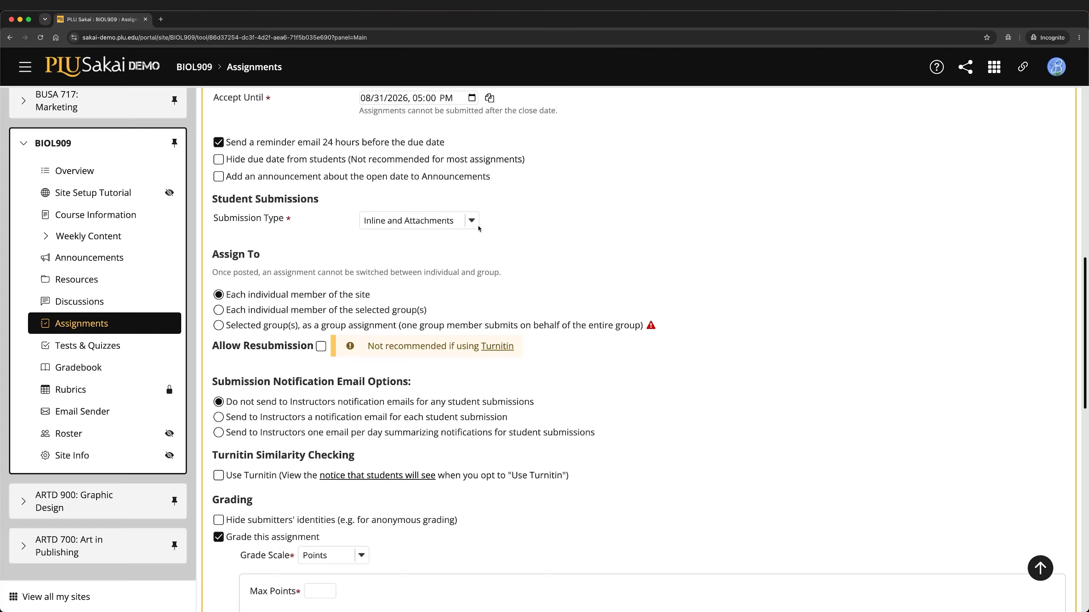
{"action": "left_click", "coordinate": [473, 225]}
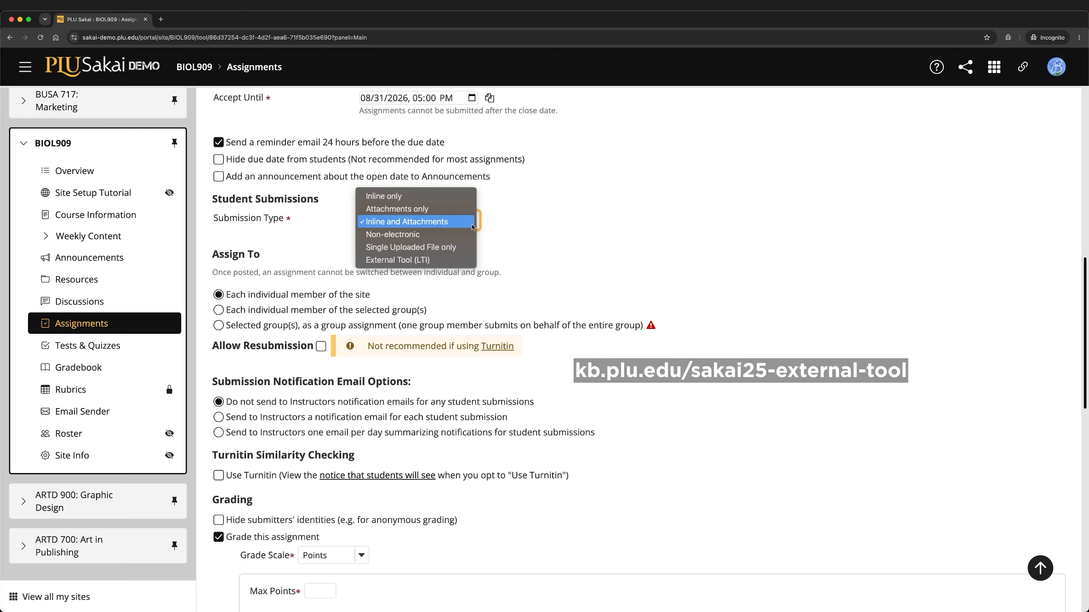
{"action": "left_click", "coordinate": [471, 221]}
{"action": "scroll", "coordinate": [629, 193], "scroll_direction": "down", "scroll_amount": 3}
{"action": "left_click", "coordinate": [619, 172]}
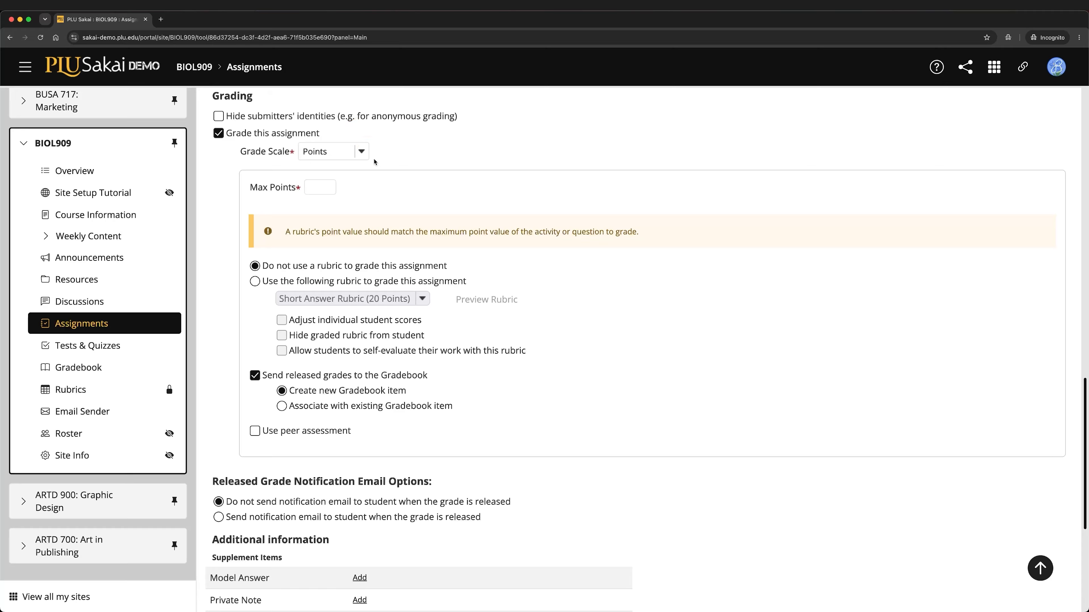
Step: Choose Points as the grade scale and set the maximum points to 100
{"action": "left_click", "coordinate": [362, 153]}
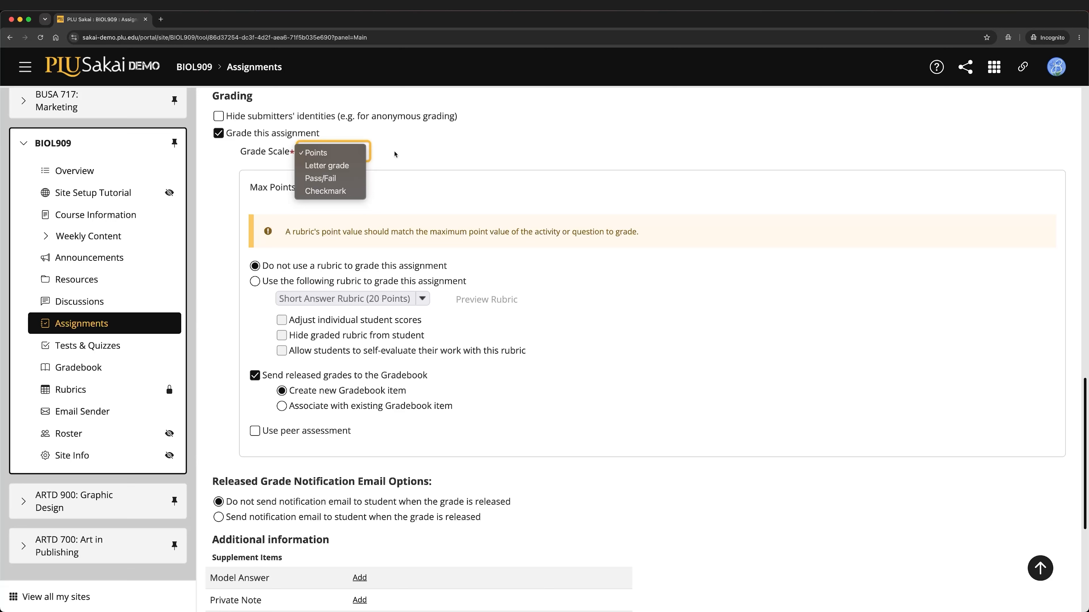
{"action": "key", "text": "Return"}
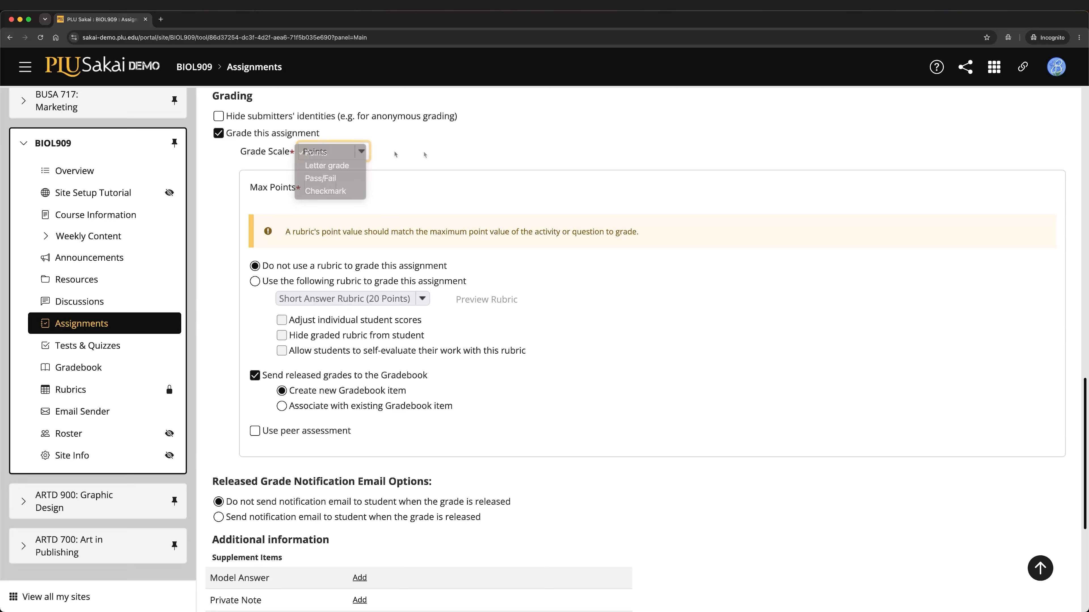
{"action": "key", "text": "Tab"}
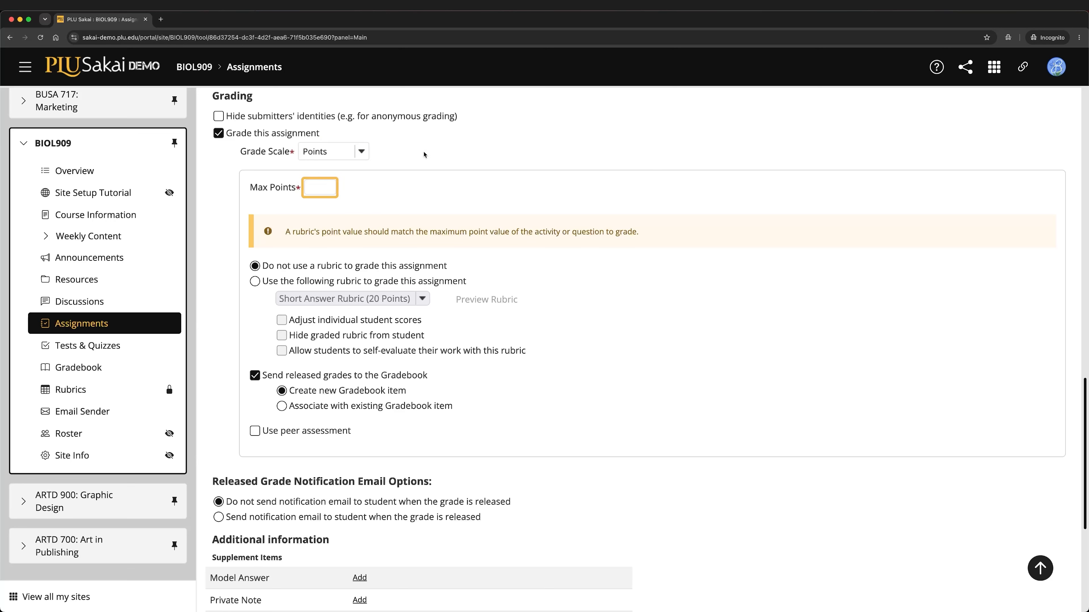
{"action": "type", "text": "100"}
Step: Use the Lab Report Rubric to grade the assignment, and preview the rubric before returning to the form
{"action": "left_click", "coordinate": [254, 282]}
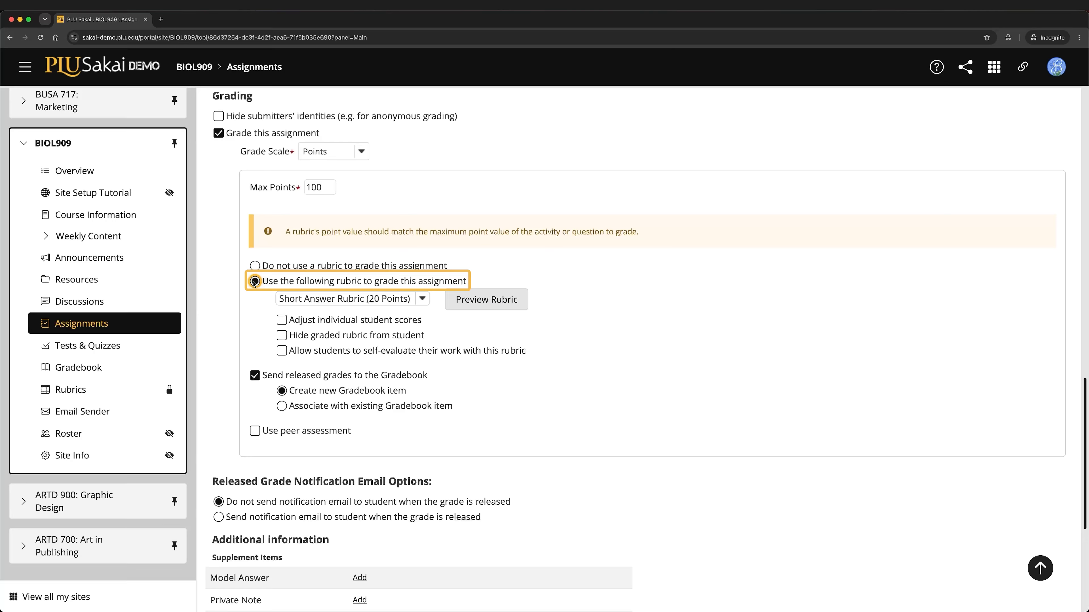
{"action": "left_click", "coordinate": [417, 300]}
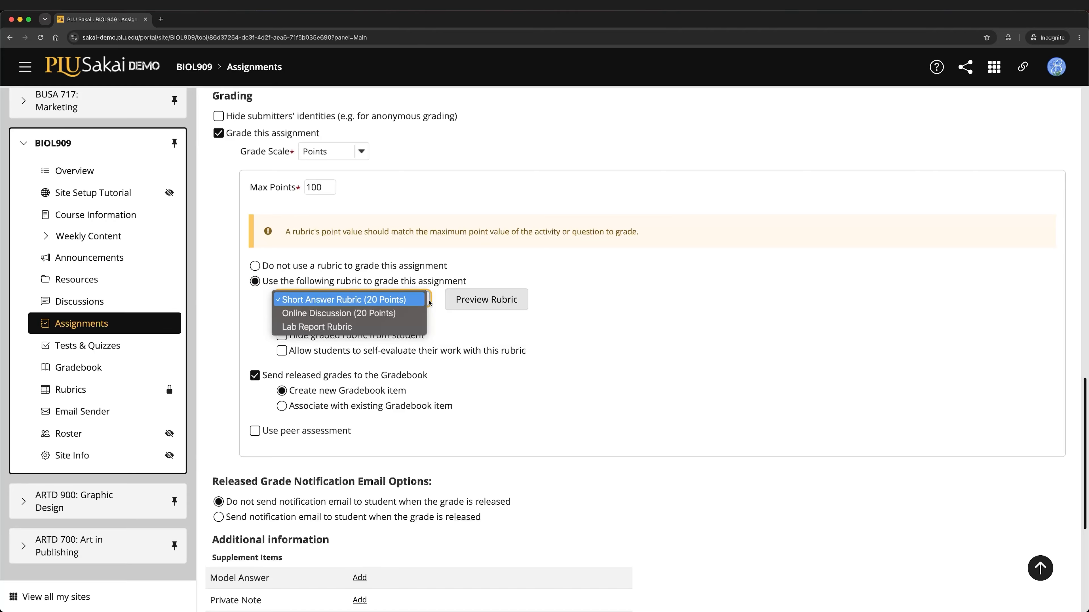
{"action": "left_click", "coordinate": [405, 327]}
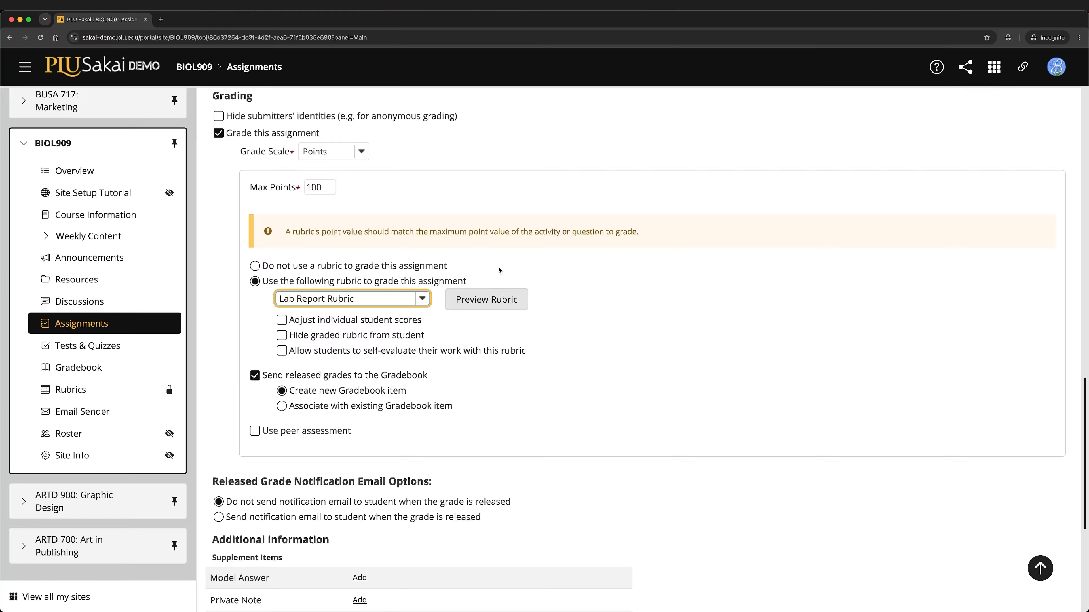
{"action": "left_click", "coordinate": [503, 301]}
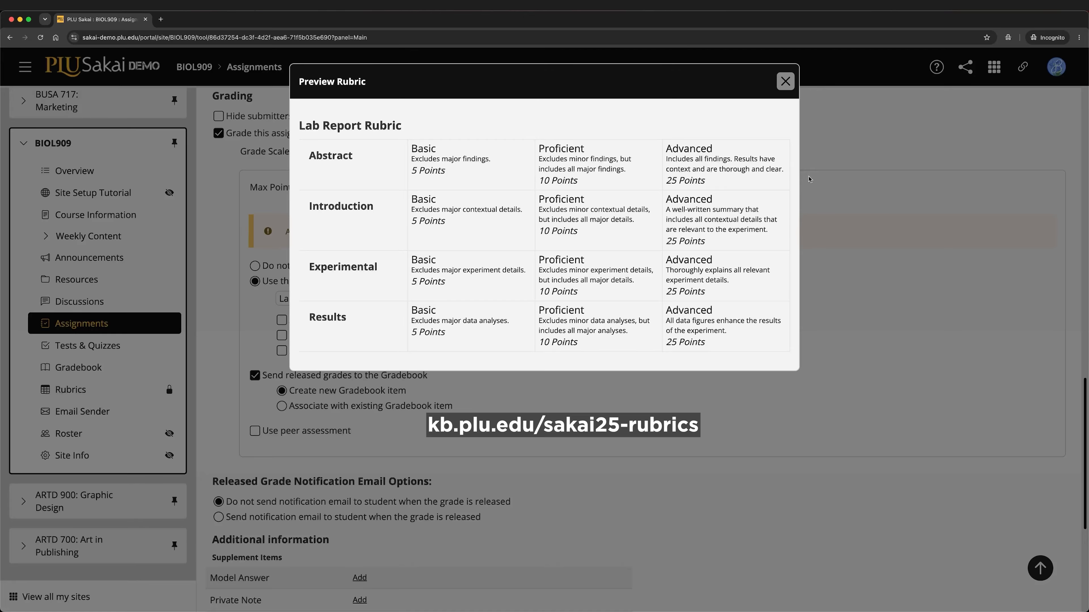
{"action": "left_click", "coordinate": [786, 81]}
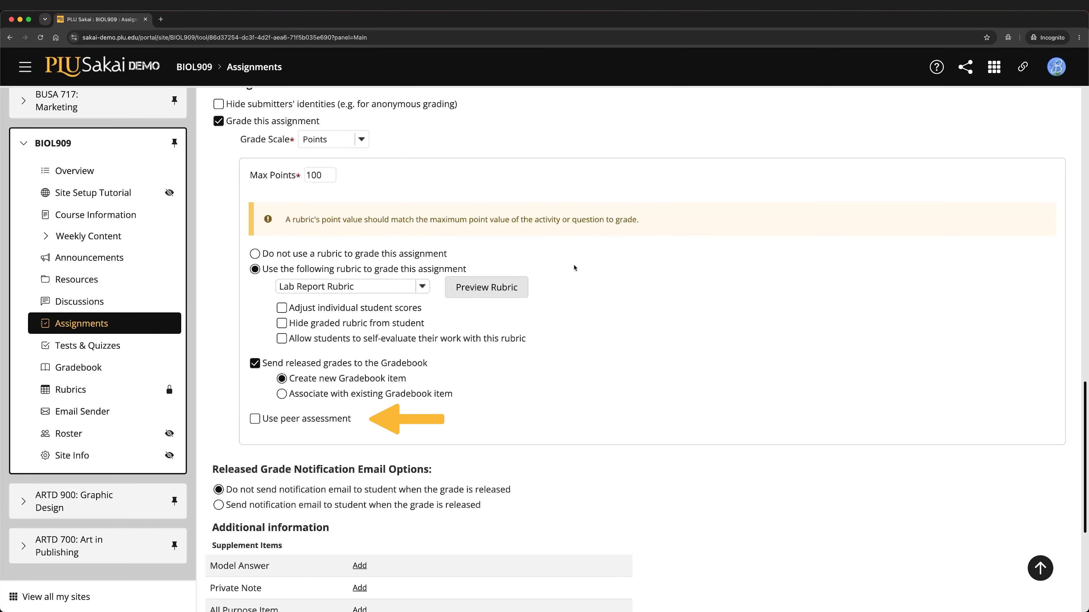
Step: Post the completed lab report assignment to the course site
{"action": "scroll", "coordinate": [574, 267], "scroll_direction": "down", "scroll_amount": 4}
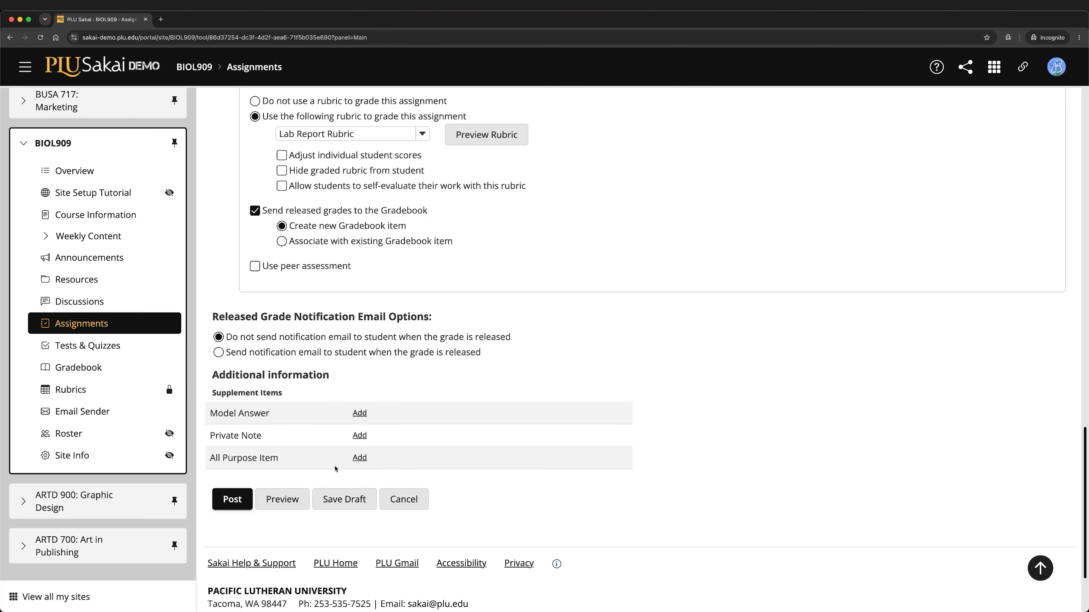
{"action": "left_click", "coordinate": [232, 500]}
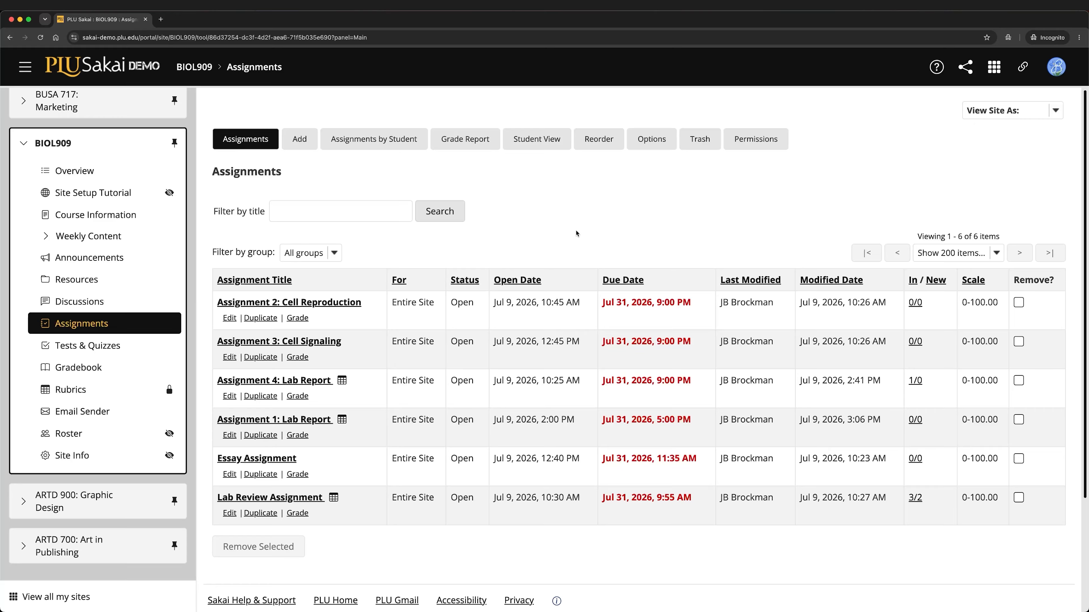